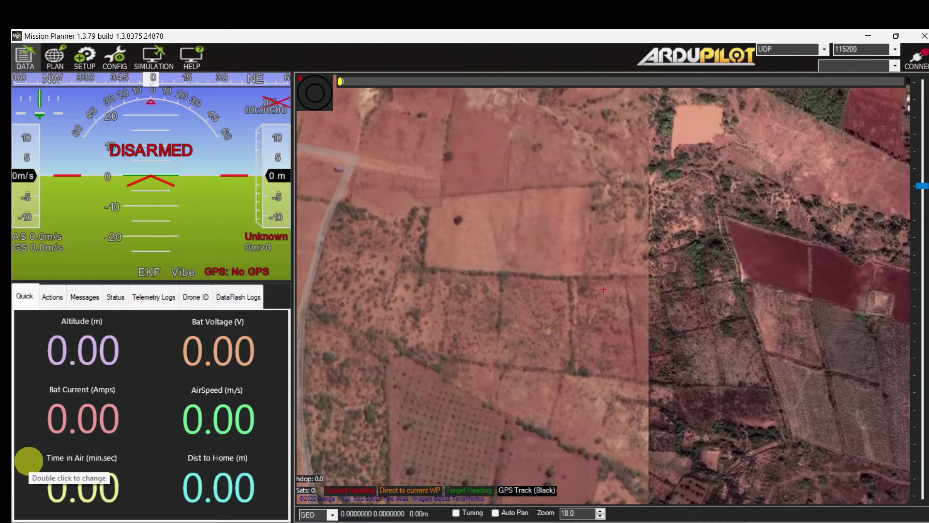
# - View the HUD in its own enlarged window, close it, and look over the surrounding map area
pyautogui.scroll(-1, 453, 390)
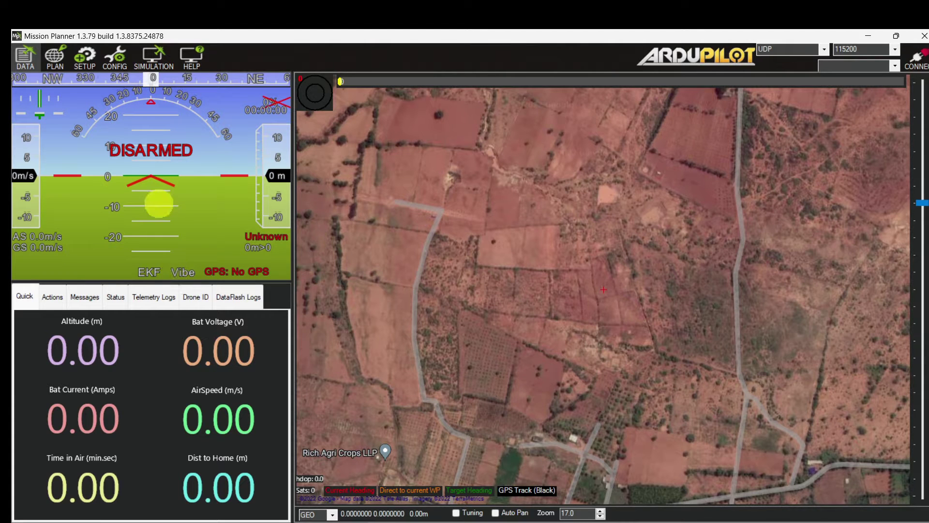
pyautogui.doubleClick(152, 178)
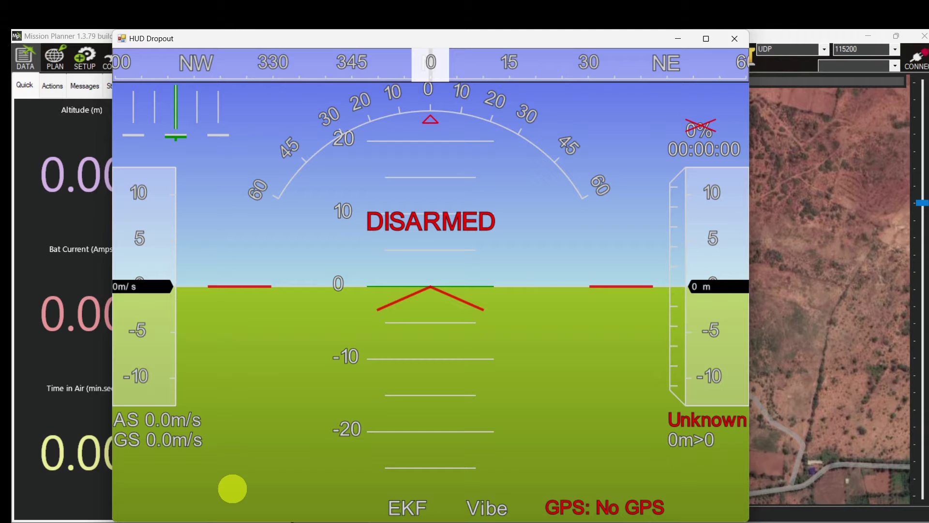
pyautogui.click(735, 39)
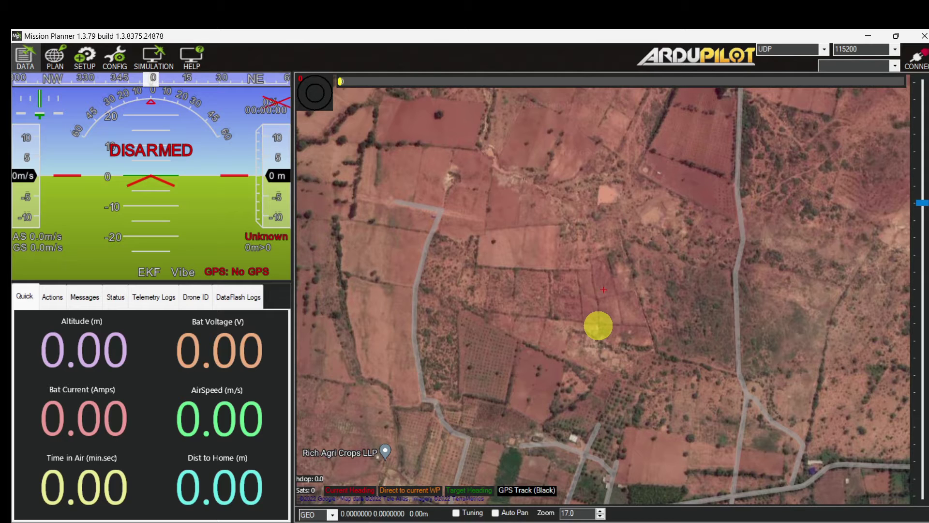
pyautogui.scroll(-1, 670, 313)
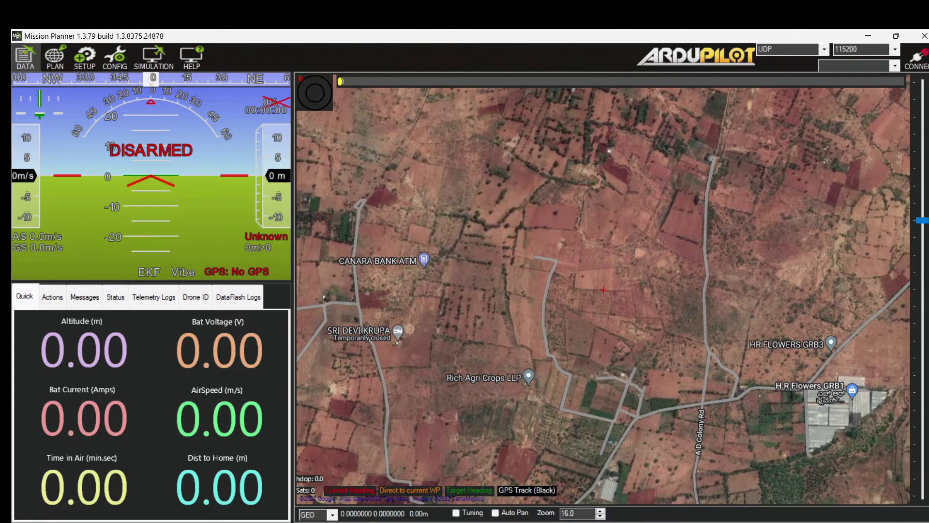
pyautogui.scroll(1, 624, 298)
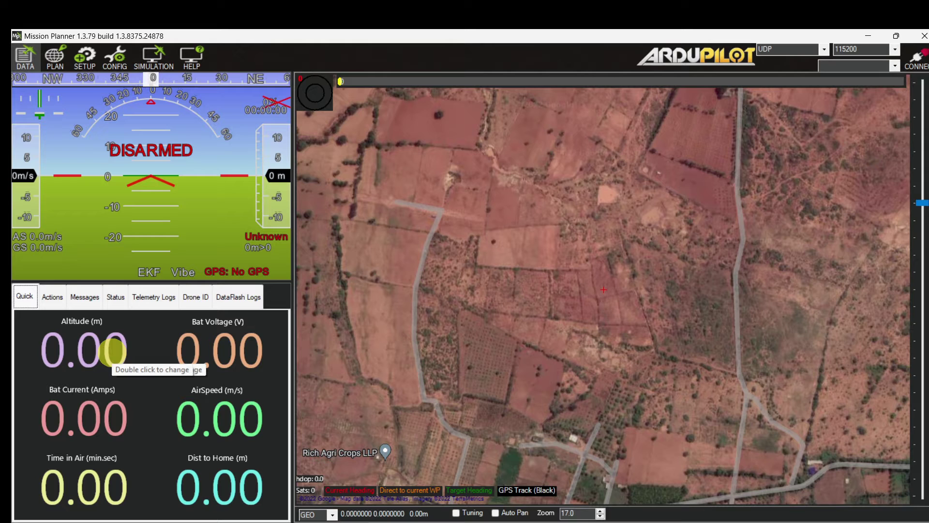
# - Review the quick telemetry readouts, the flight actions and the list of available flight modes
pyautogui.click(19, 296)
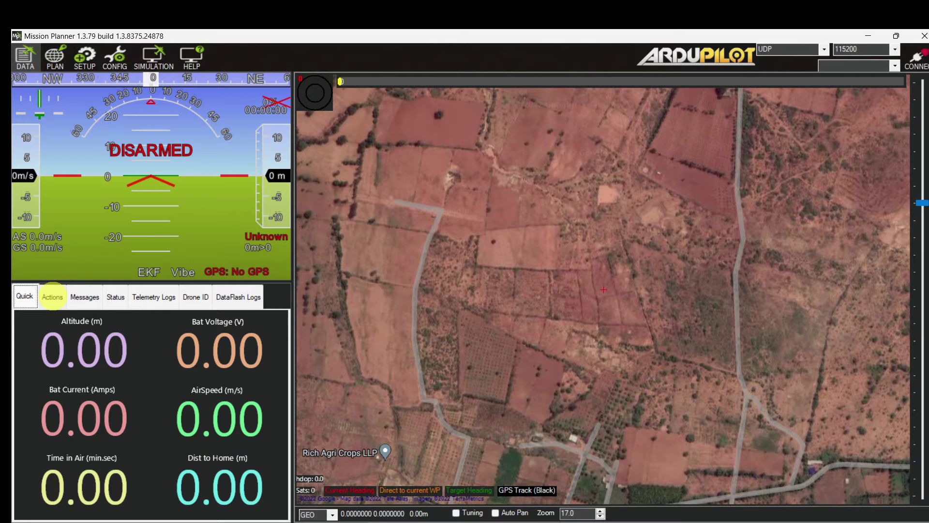
pyautogui.click(52, 296)
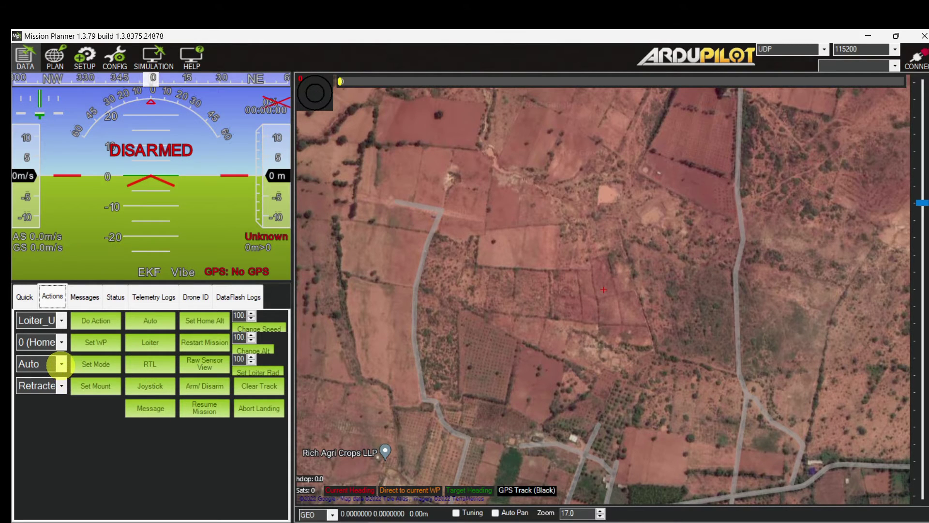
pyautogui.click(61, 364)
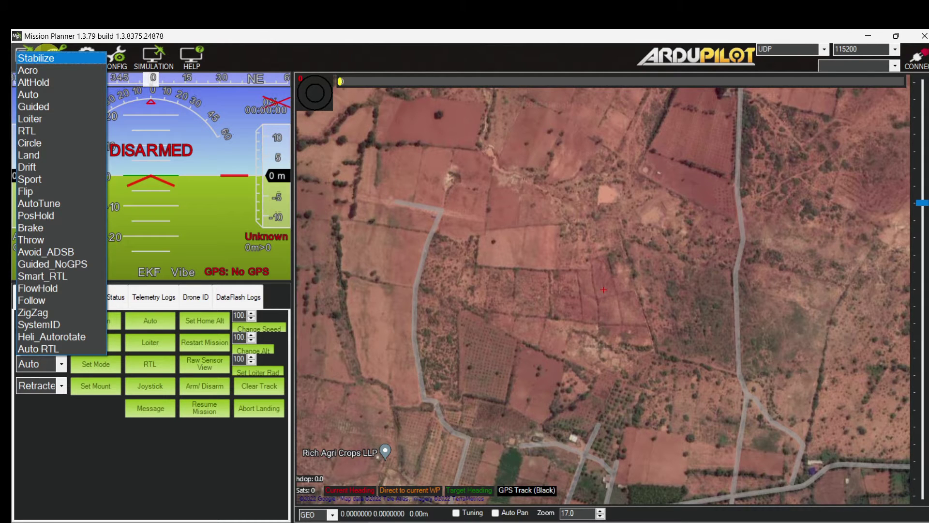
pyautogui.click(71, 430)
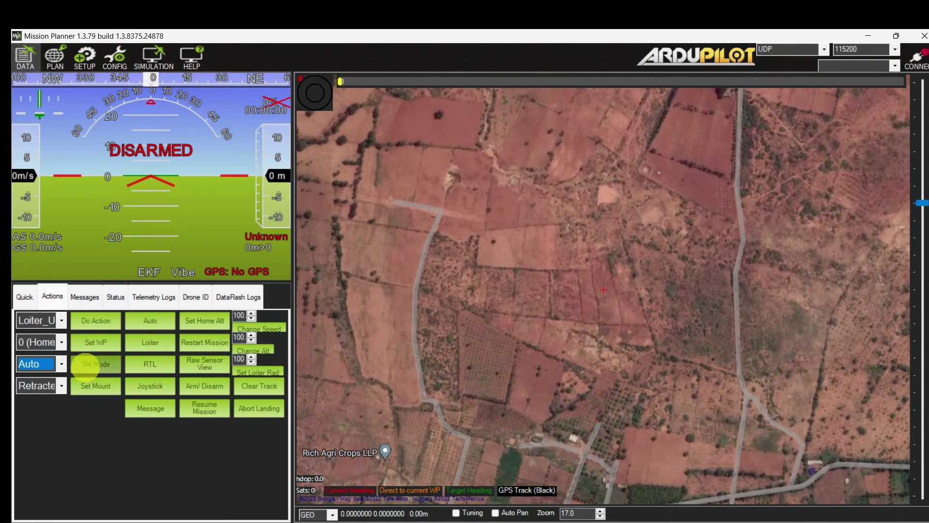
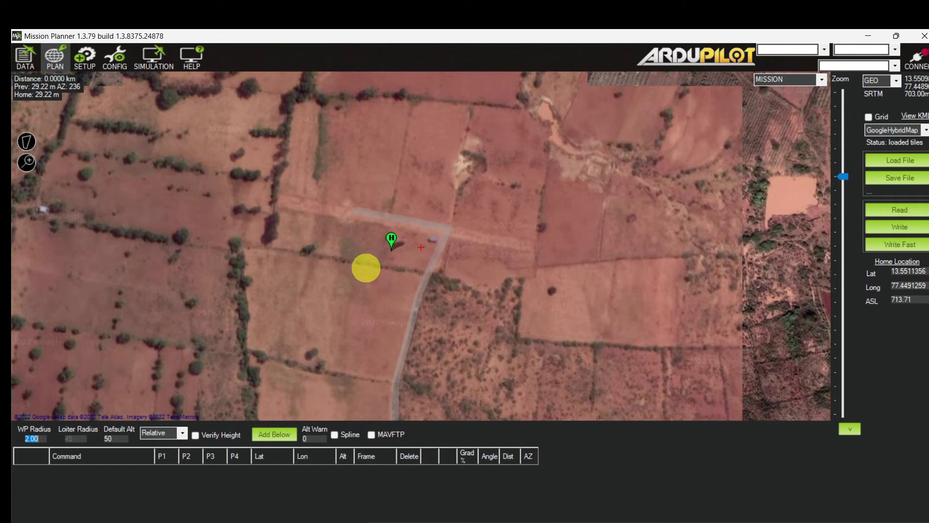
# - Place five mission waypoints clockwise around the fields, starting west of the home marker and ending to its east
pyautogui.moveTo(390, 241)
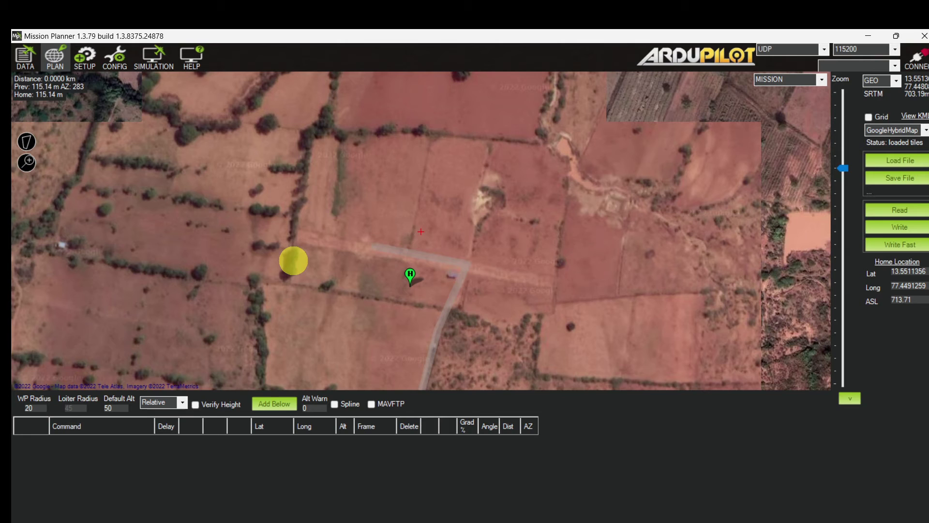
pyautogui.click(293, 257)
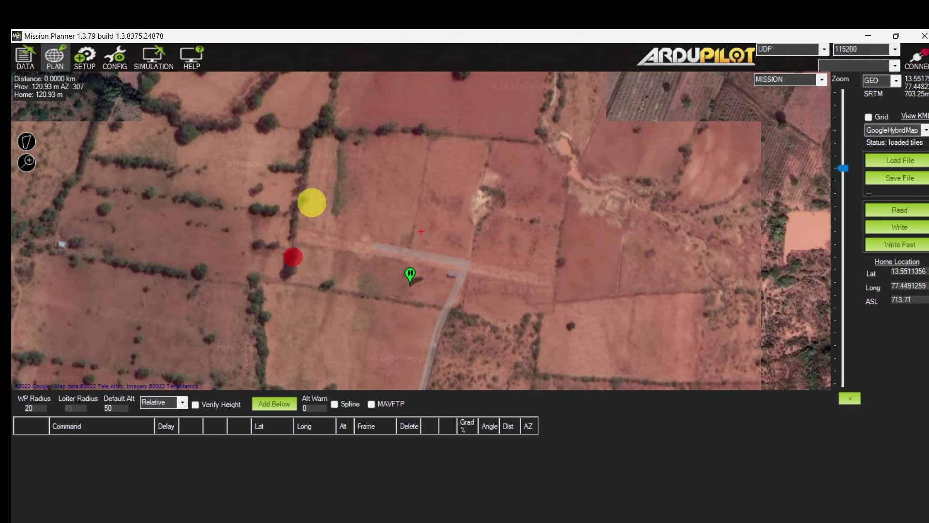
pyautogui.click(306, 231)
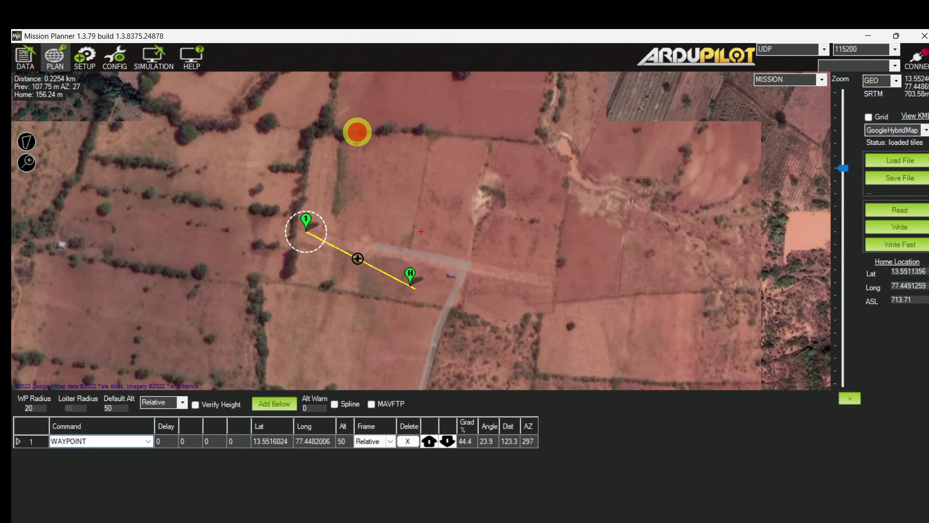
pyautogui.click(358, 131)
pyautogui.click(477, 112)
pyautogui.click(581, 206)
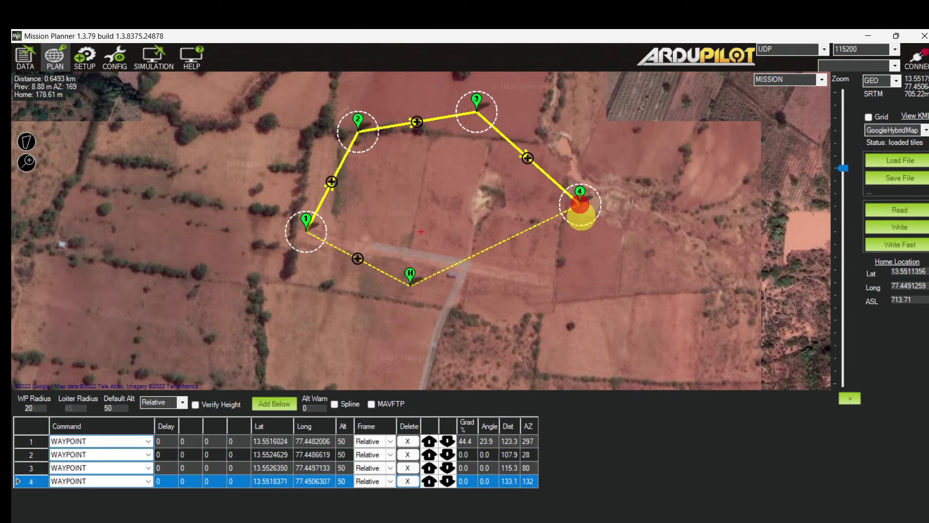
pyautogui.click(491, 301)
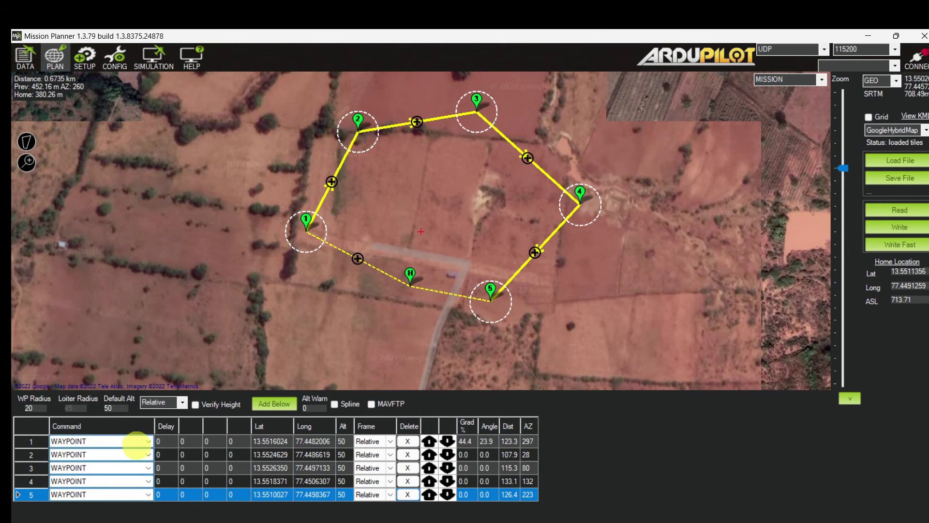
# - Check the commands available for the first waypoint, and try moving it one place down in the mission order and back
pyautogui.click(147, 441)
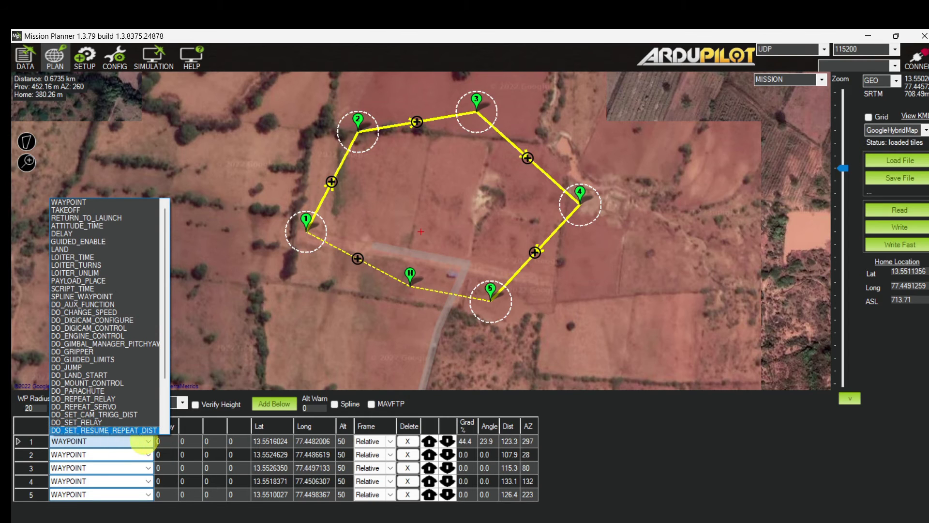
pyautogui.click(145, 438)
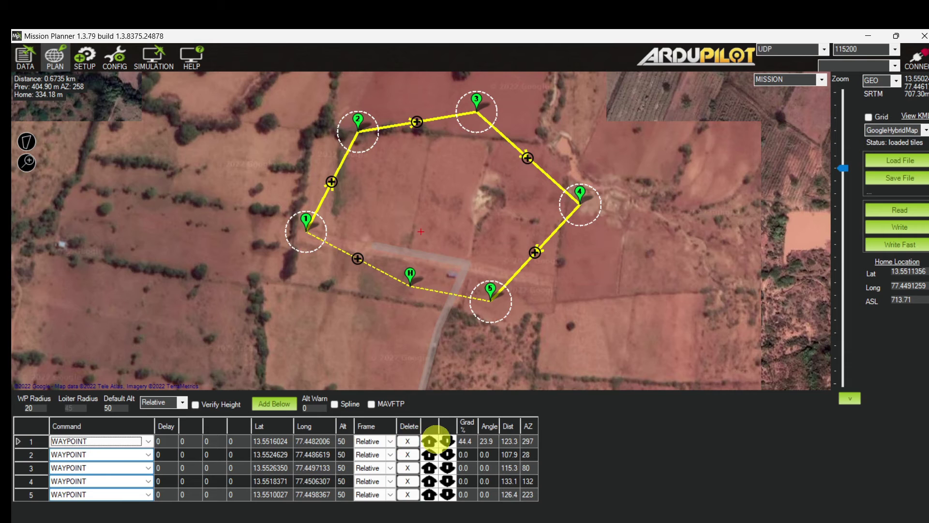
pyautogui.click(447, 441)
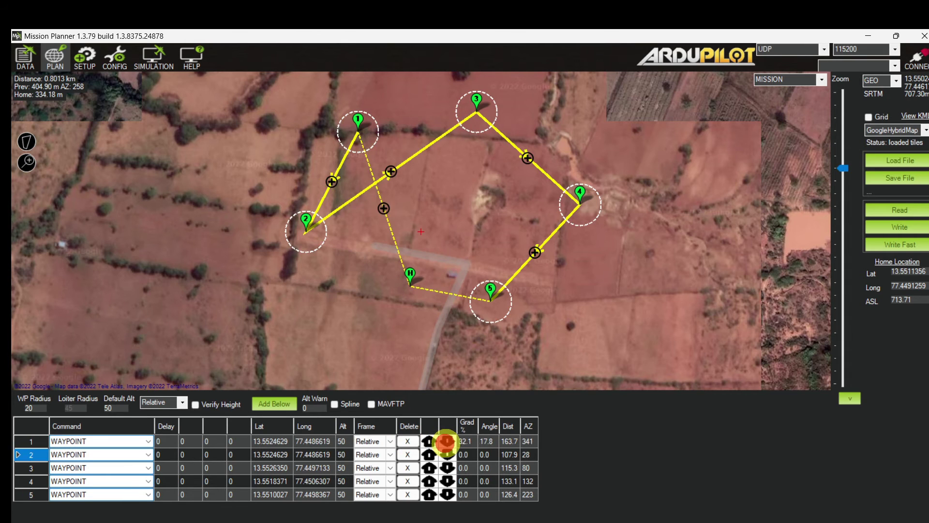
pyautogui.click(429, 441)
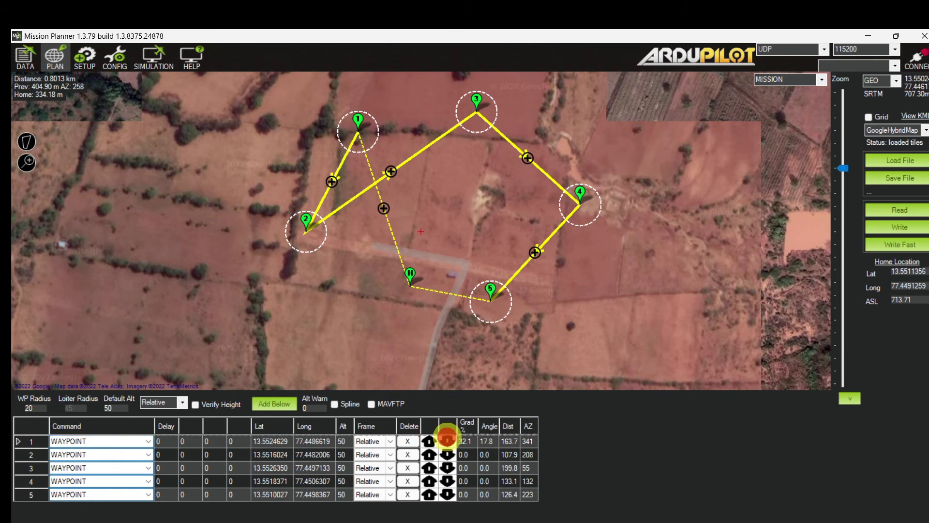
pyautogui.click(448, 440)
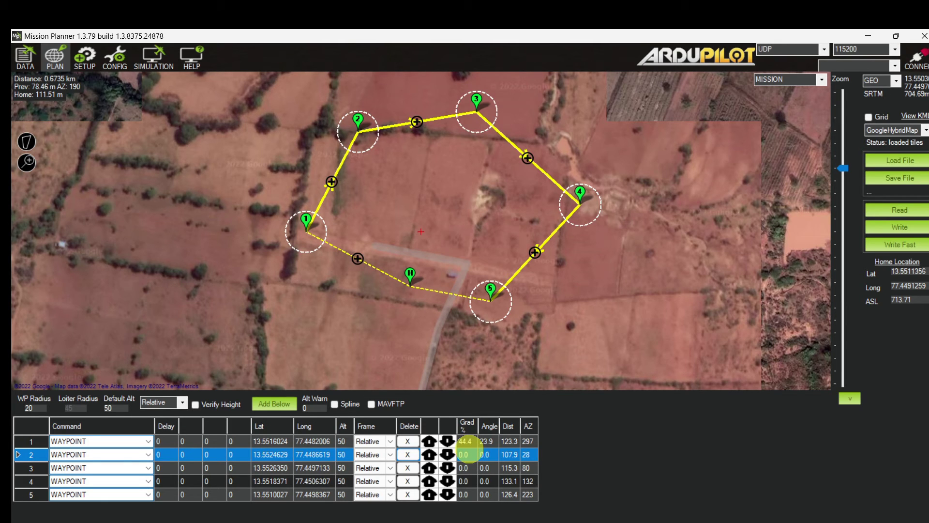
# - Try an altitude of 75 for the second waypoint and set it back to 50
pyautogui.click(346, 453)
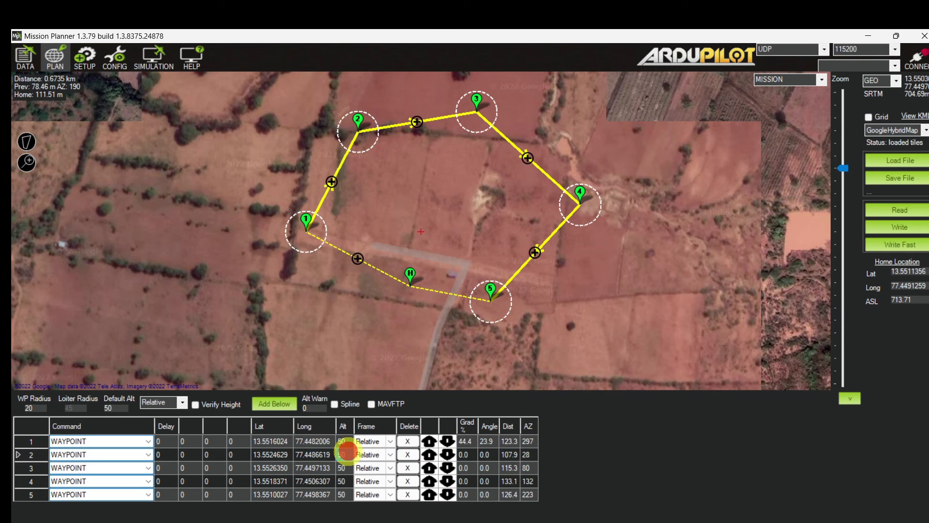
pyautogui.write('75')
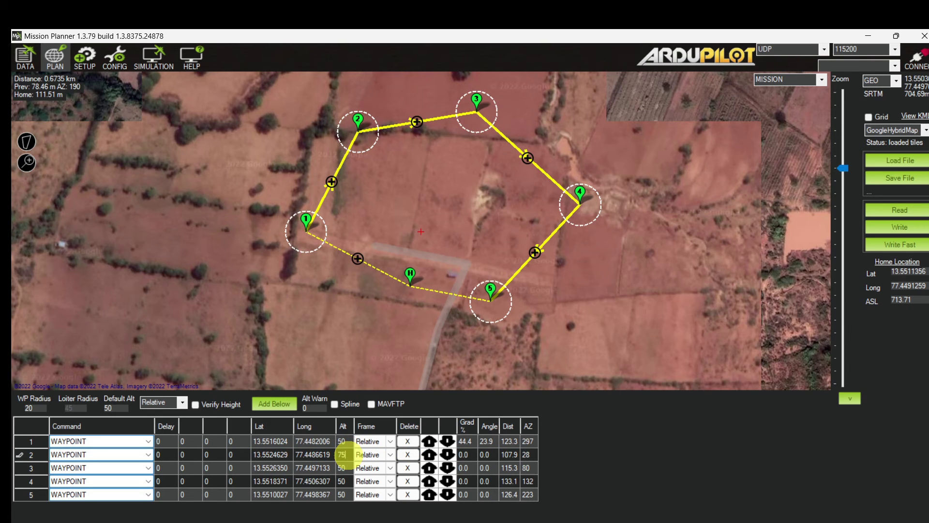
pyautogui.click(344, 468)
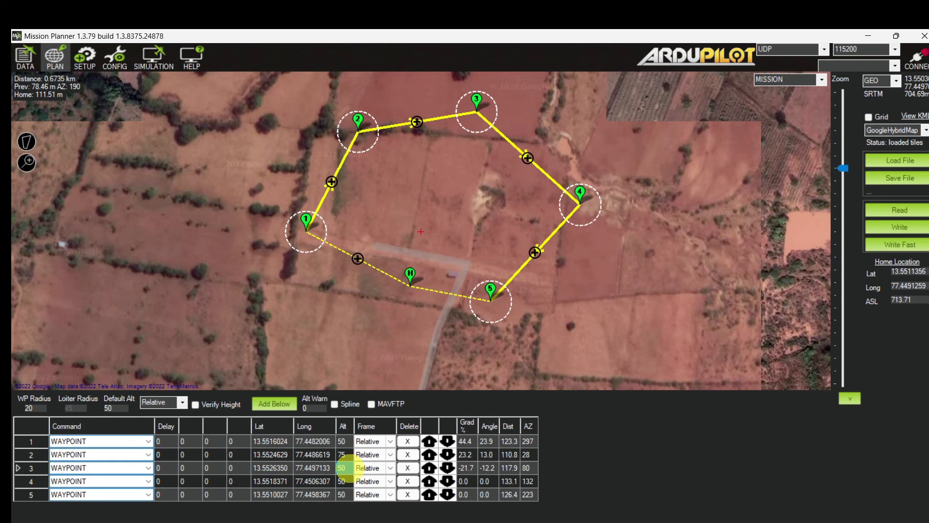
pyautogui.click(342, 454)
pyautogui.write('50')
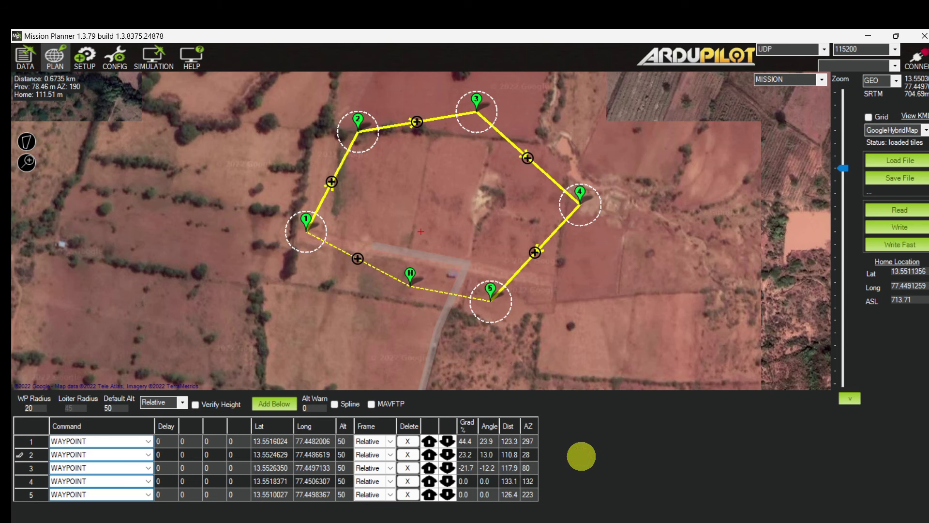
pyautogui.press('Return')
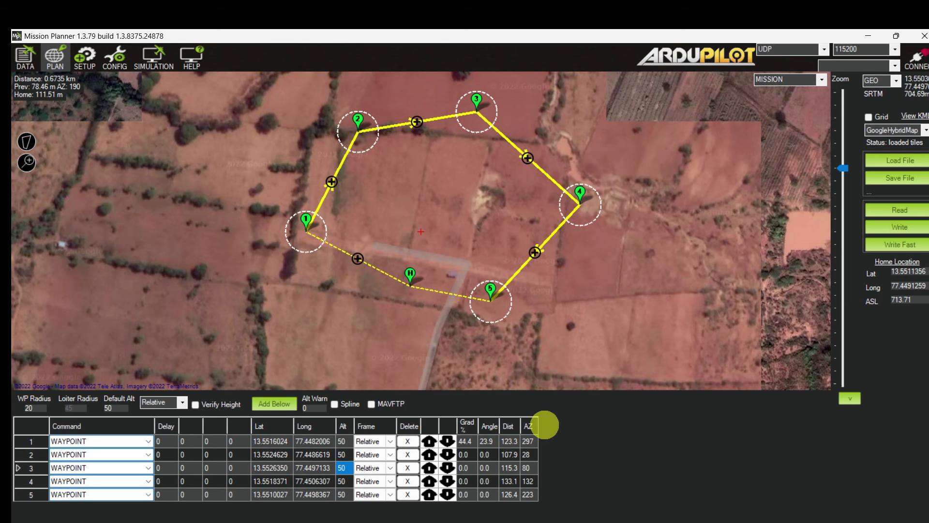
pyautogui.click(545, 425)
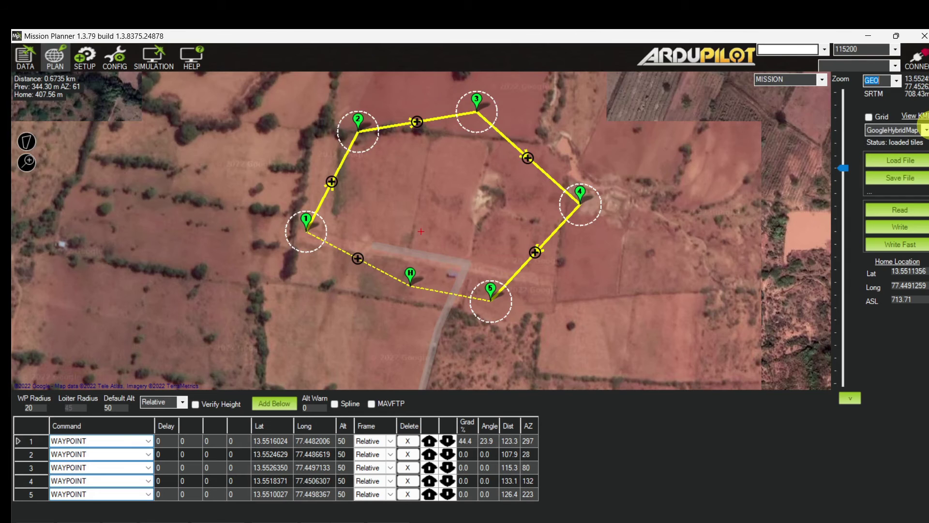
# - Browse the available map providers and keep GoogleHybridMap as the map source
pyautogui.click(924, 130)
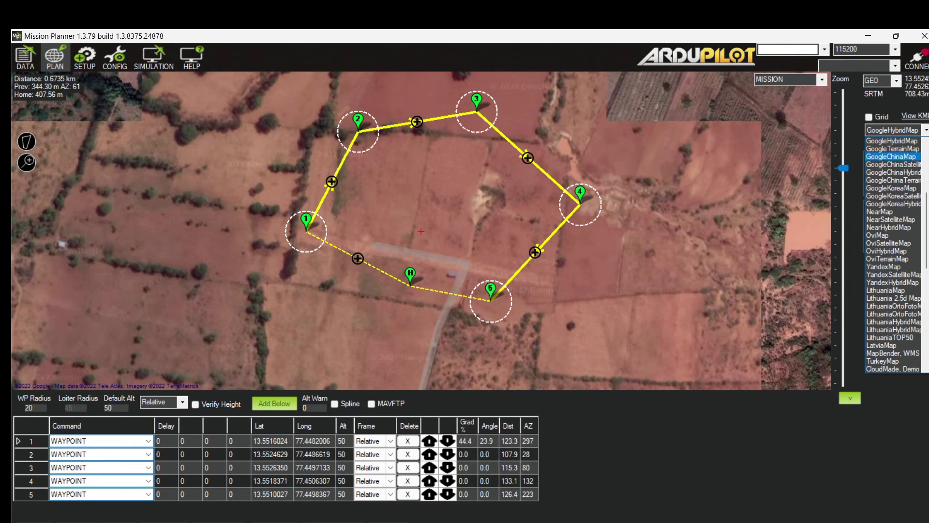
pyautogui.scroll(-5, 893, 235)
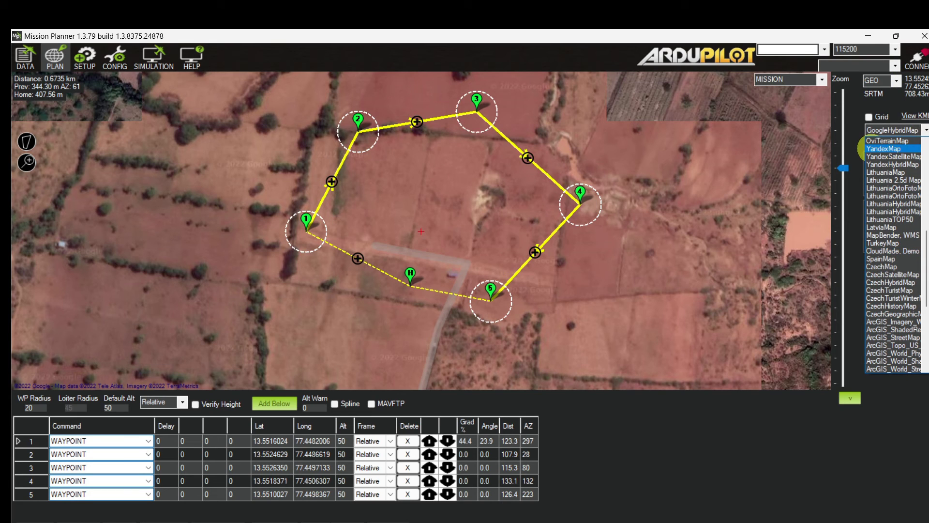
pyautogui.click(919, 132)
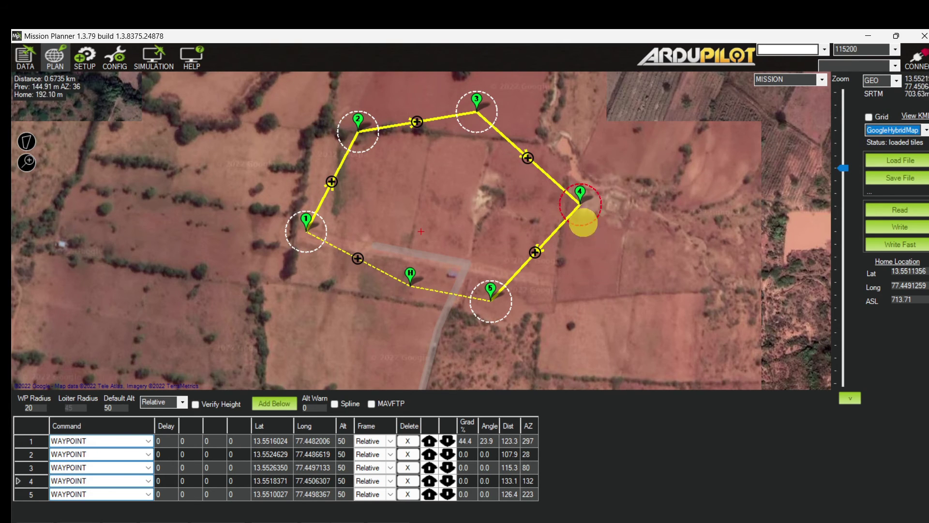
# - Switch the coordinate format of the mission waypoints to UTM
pyautogui.moveTo(408, 281)
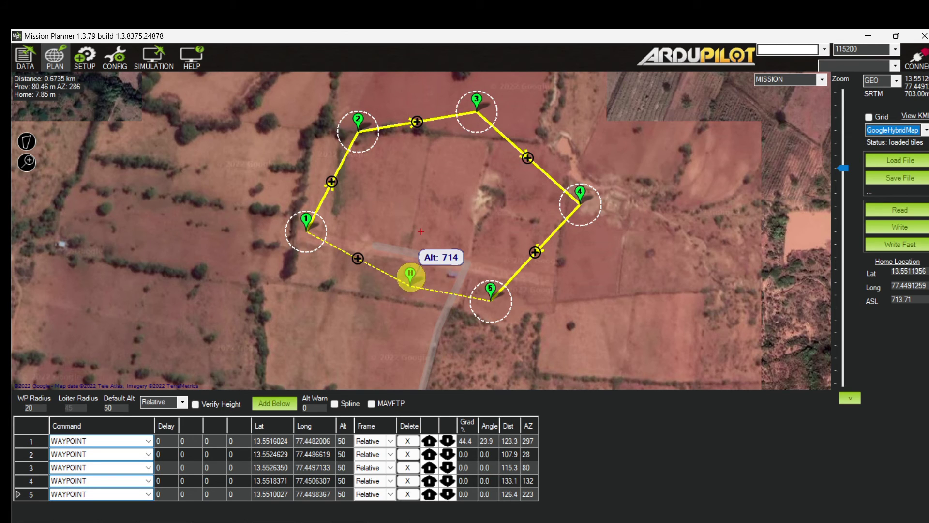
pyautogui.moveTo(367, 125)
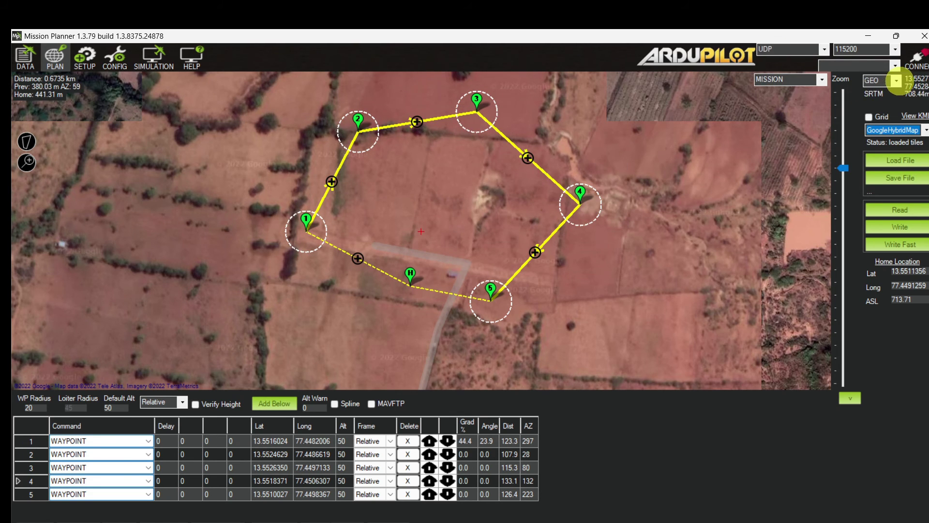
pyautogui.click(896, 81)
pyautogui.click(873, 99)
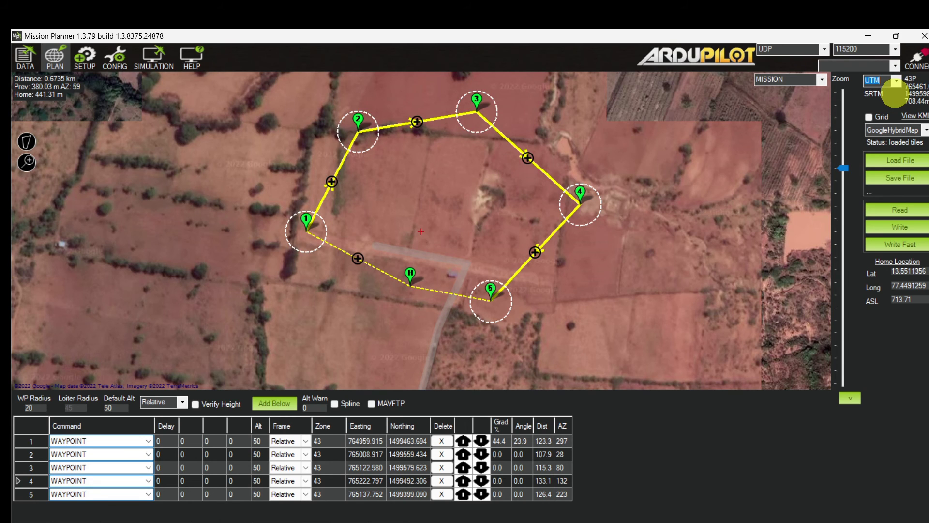
pyautogui.moveTo(544, 163); pyautogui.dragTo(521, 172)
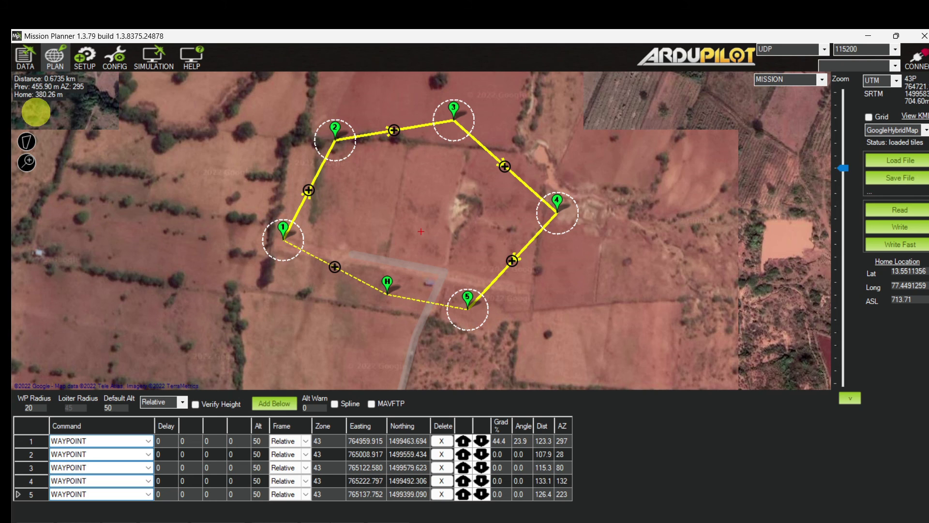
pyautogui.click(454, 111)
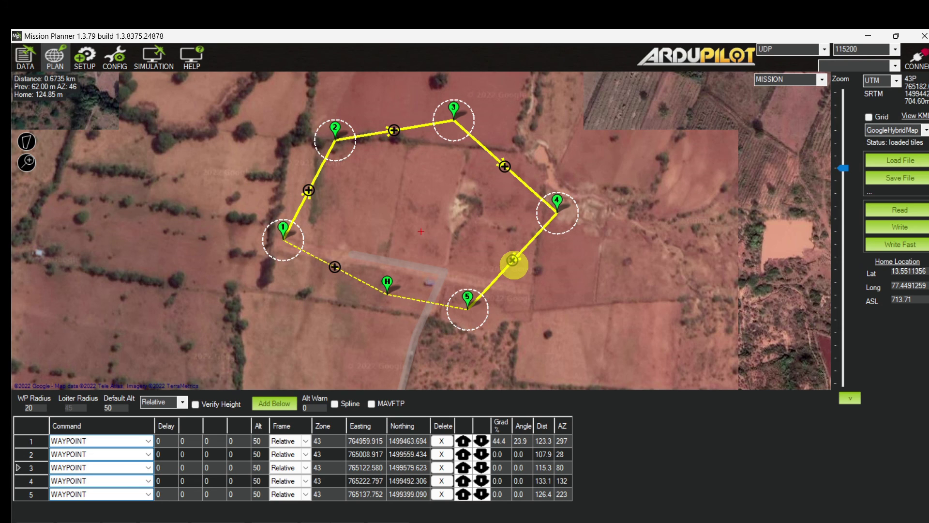
pyautogui.click(478, 279)
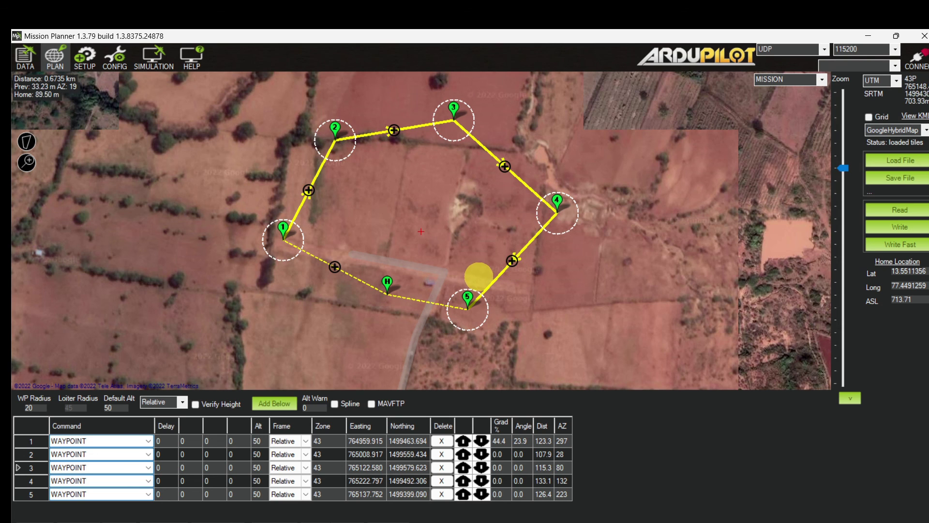